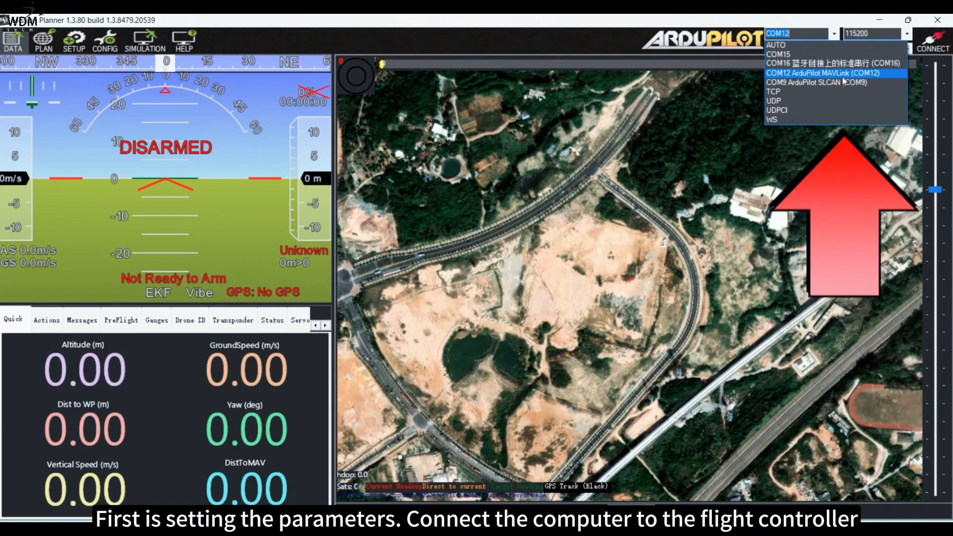
- Connect to the ArduCopter controller over COM12 and go to the configuration pages
left_click(823, 72)
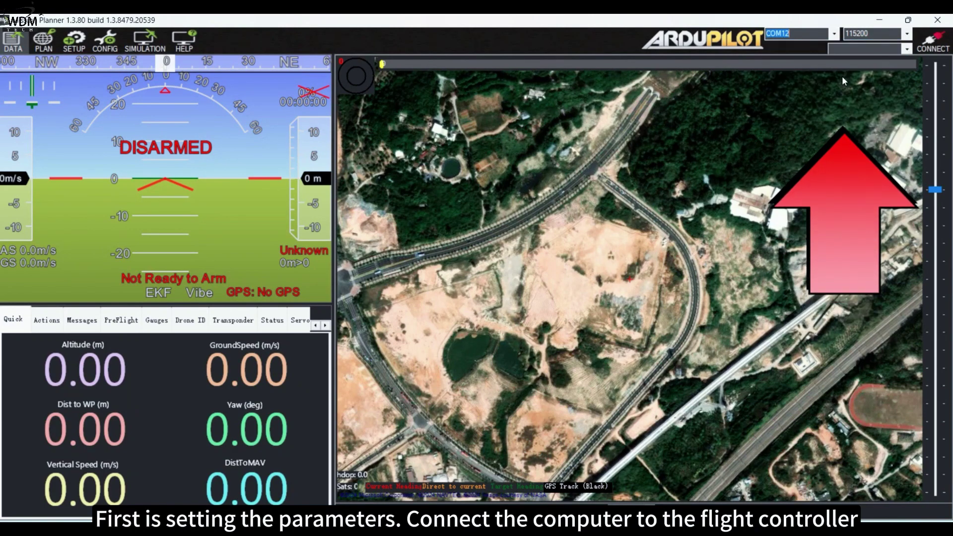
left_click(931, 52)
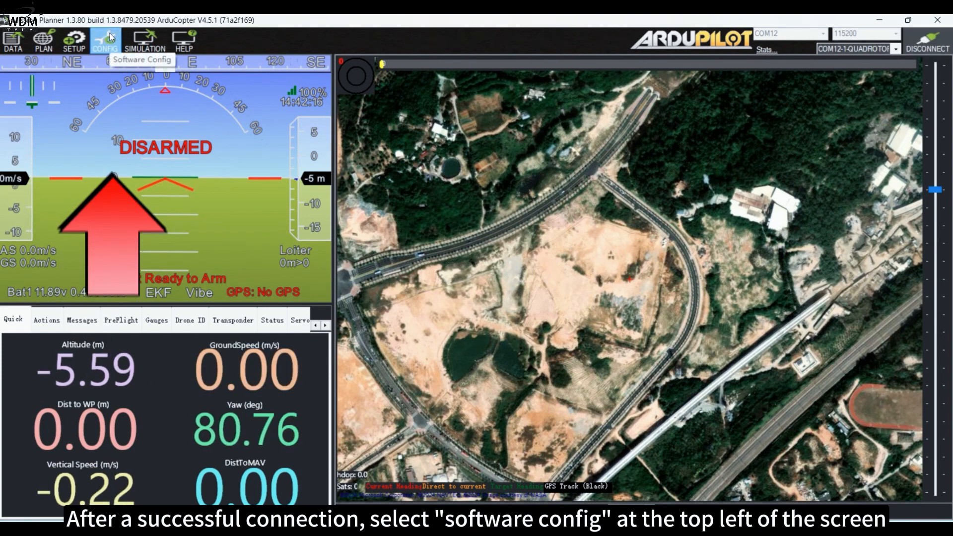
left_click(110, 33)
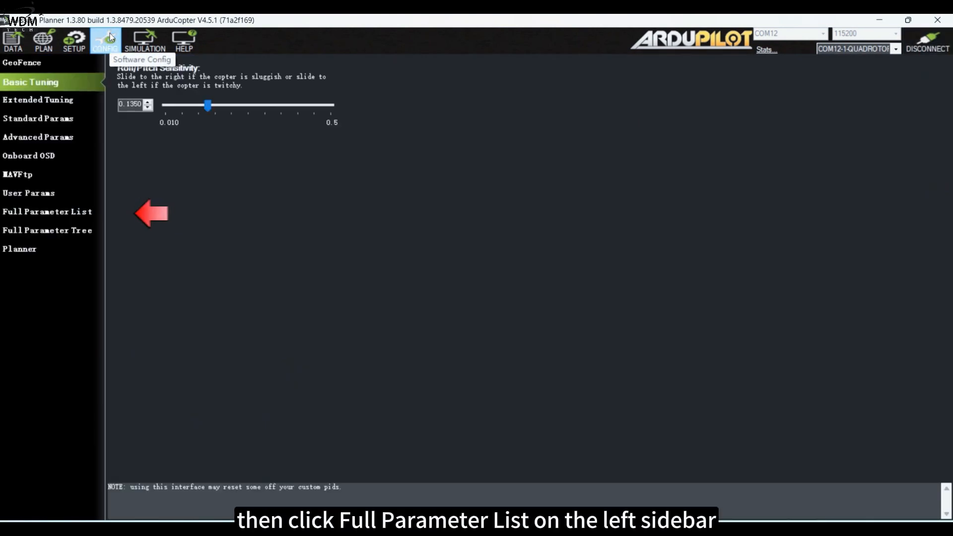
- Enable DroneCAN in NTF_LED_TYPES (123111) via the full parameter list and write the parameters
left_click(70, 212)
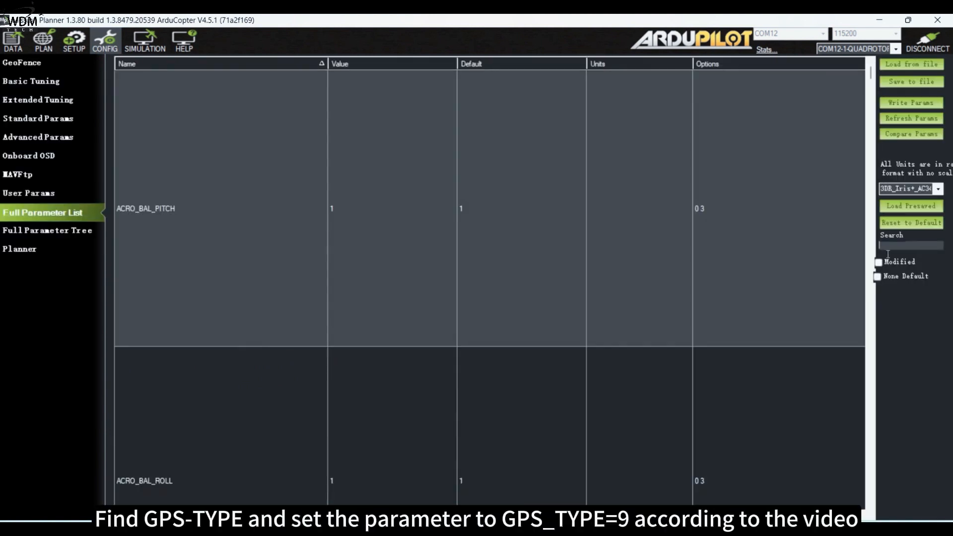
type("gps_type")
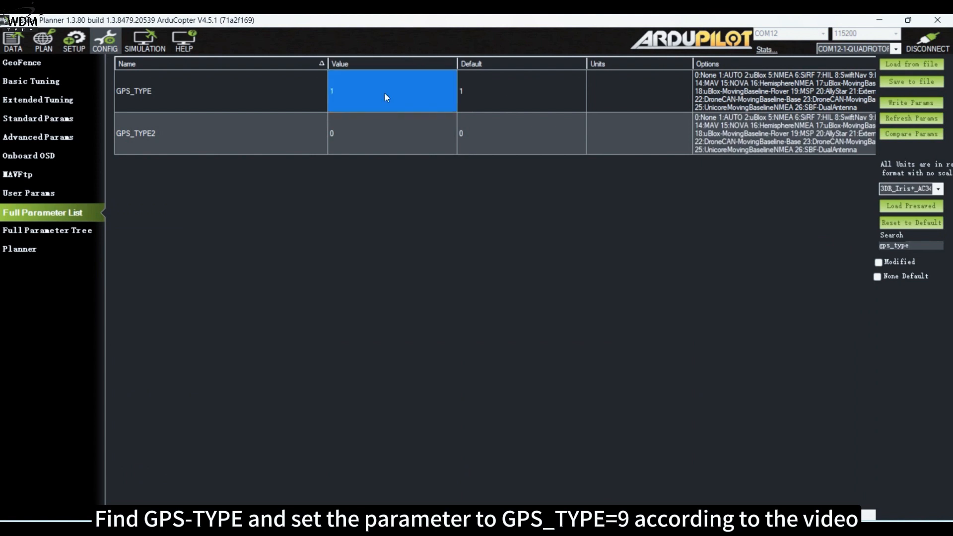
type("9")
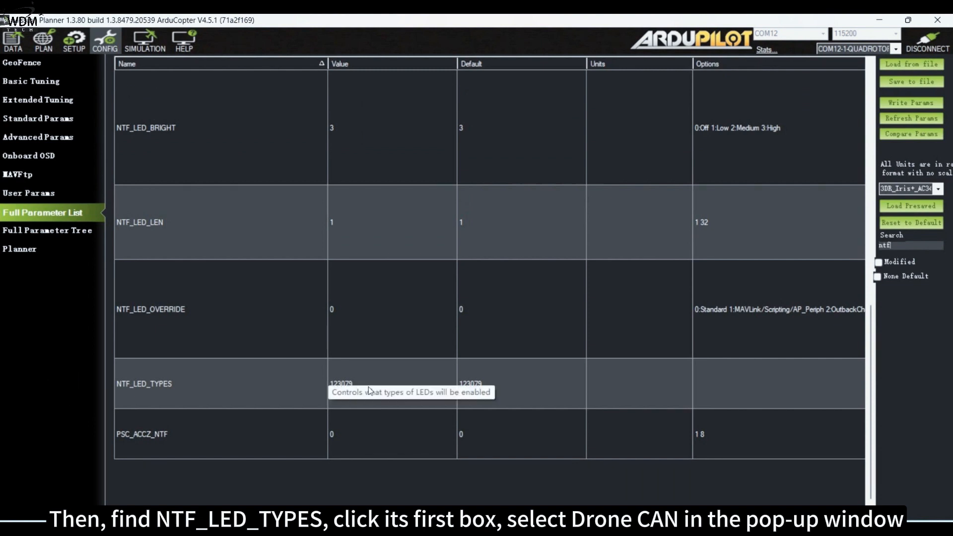
left_click(368, 386)
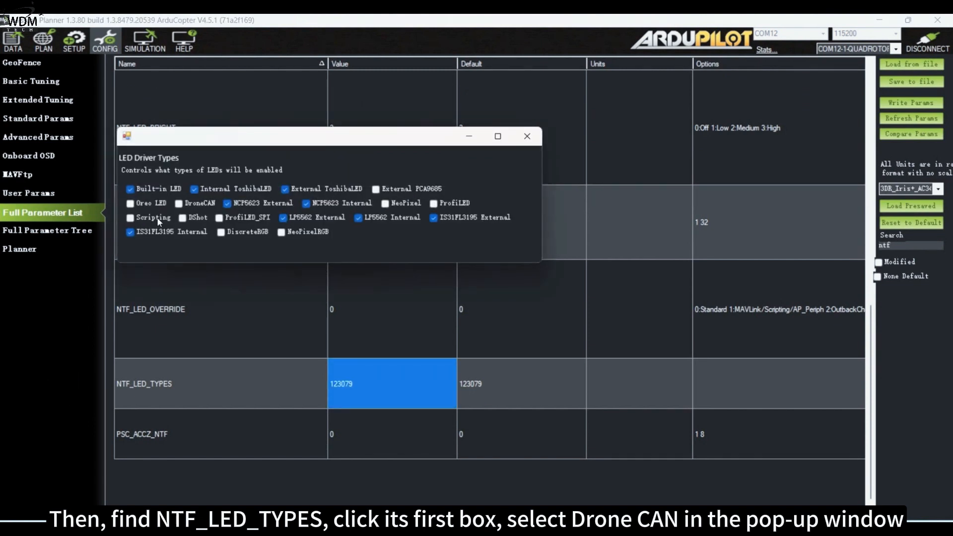
left_click(179, 203)
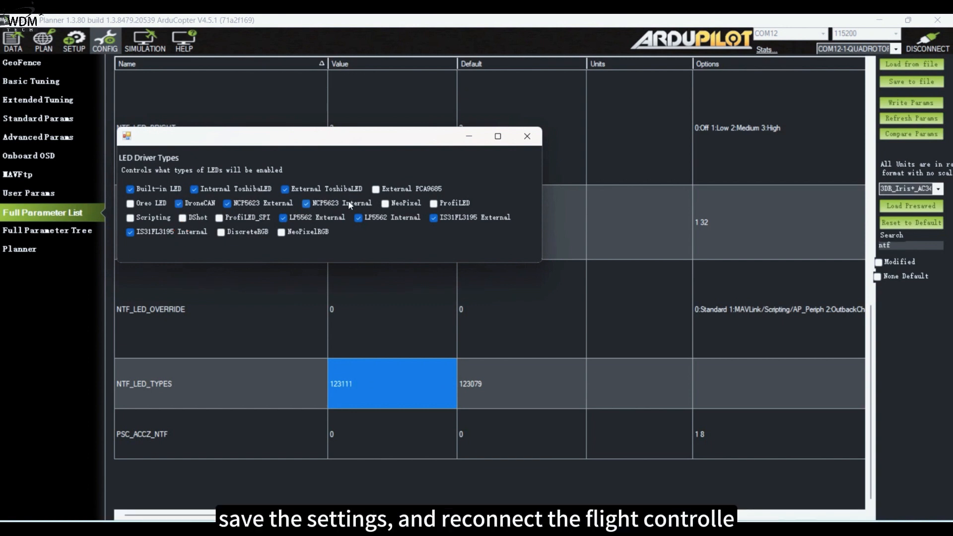
left_click(527, 136)
left_click(912, 103)
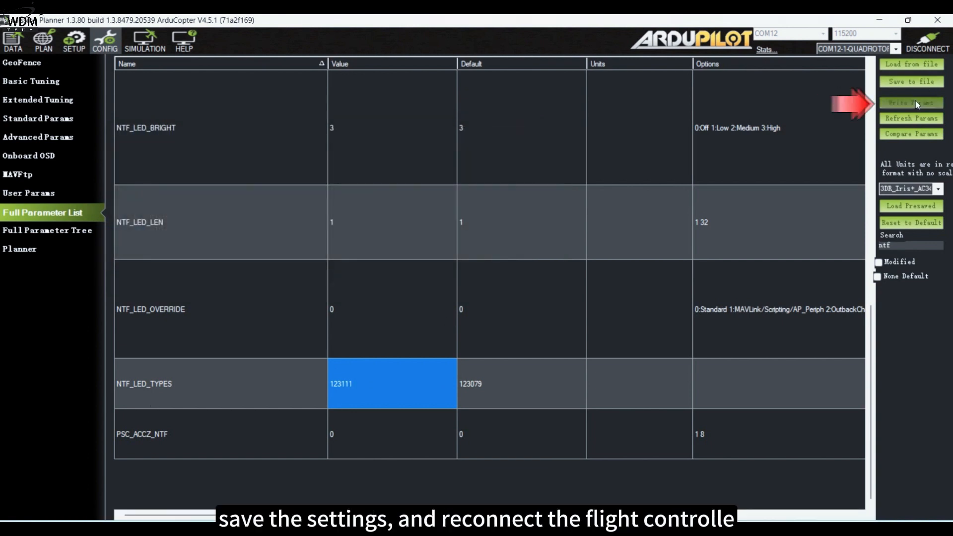
- Run Preflight_Reboot_Shutdown from the flight data Actions tab and confirm the reboot
left_click(20, 46)
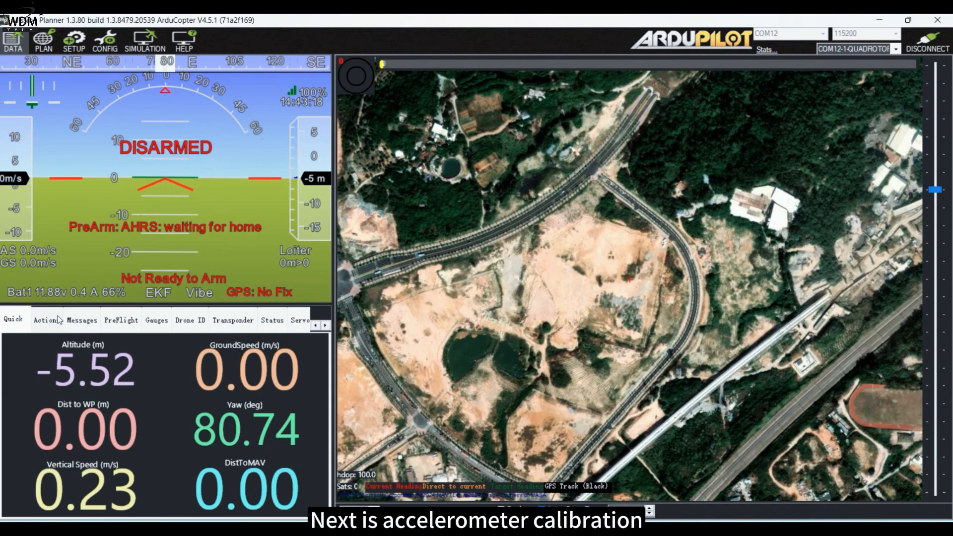
left_click(58, 343)
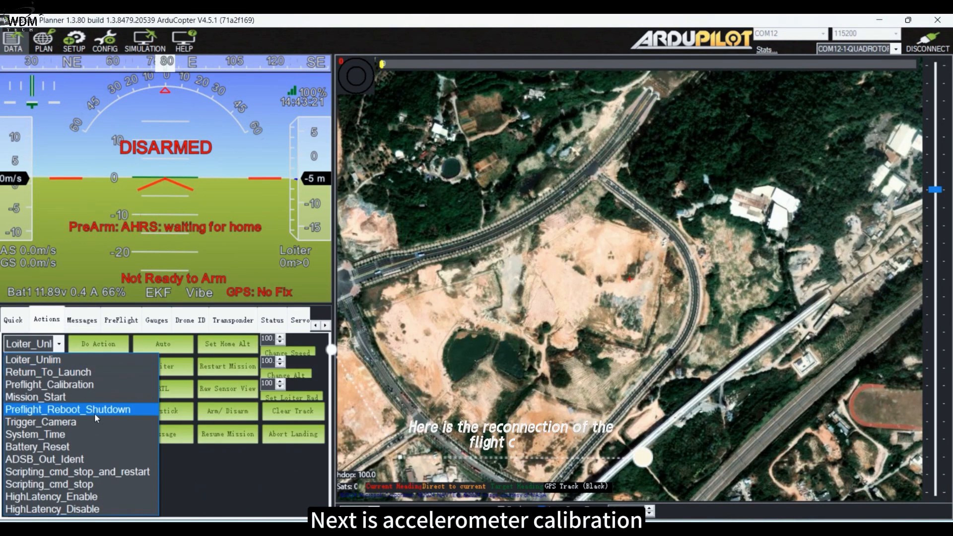
left_click(95, 410)
left_click(114, 344)
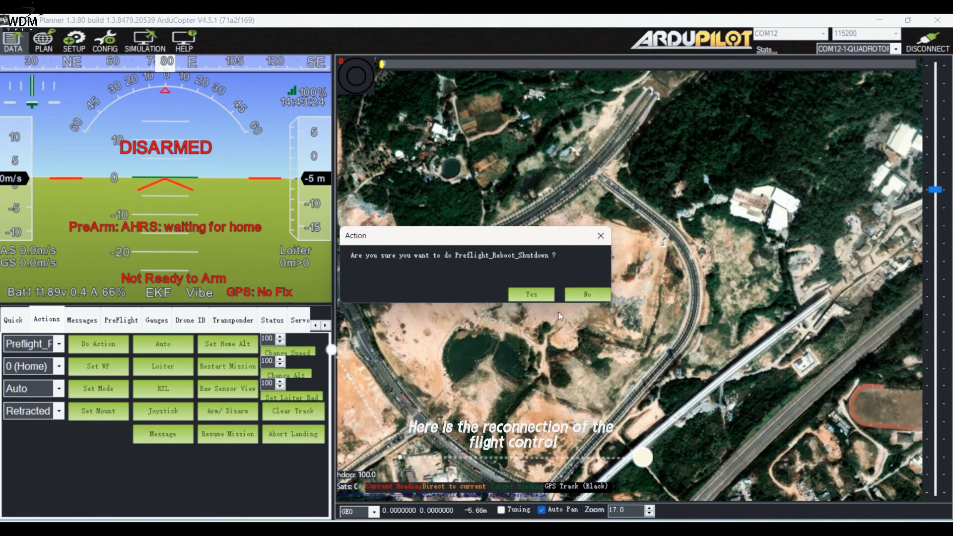
left_click(533, 293)
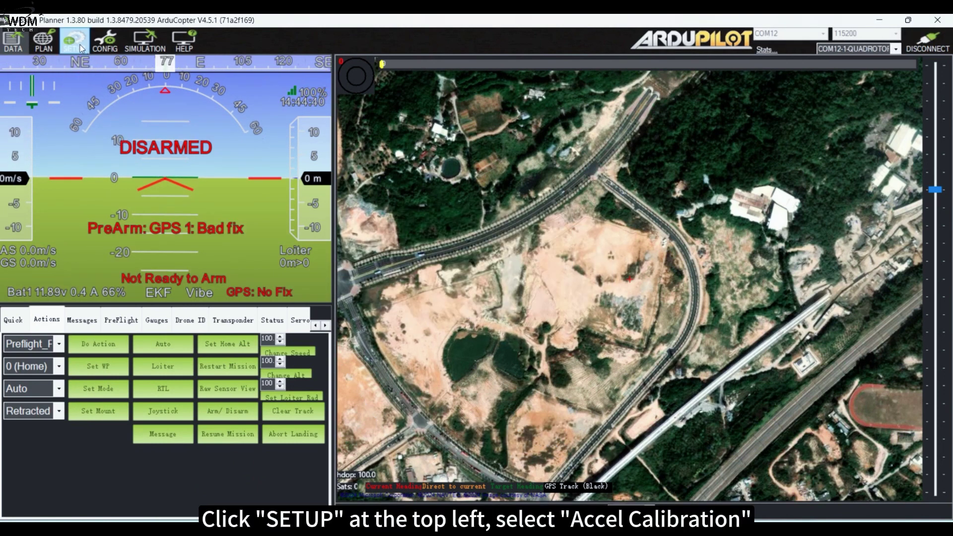
- Calibrate the accelerometer, confirming level, right-side, nose-down, nose-up and back positions
left_click(75, 41)
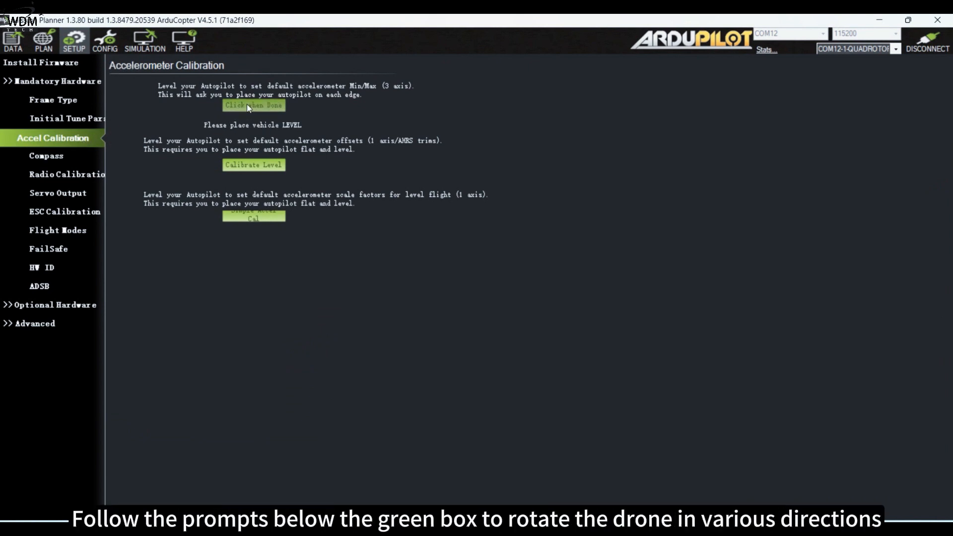
left_click(259, 105)
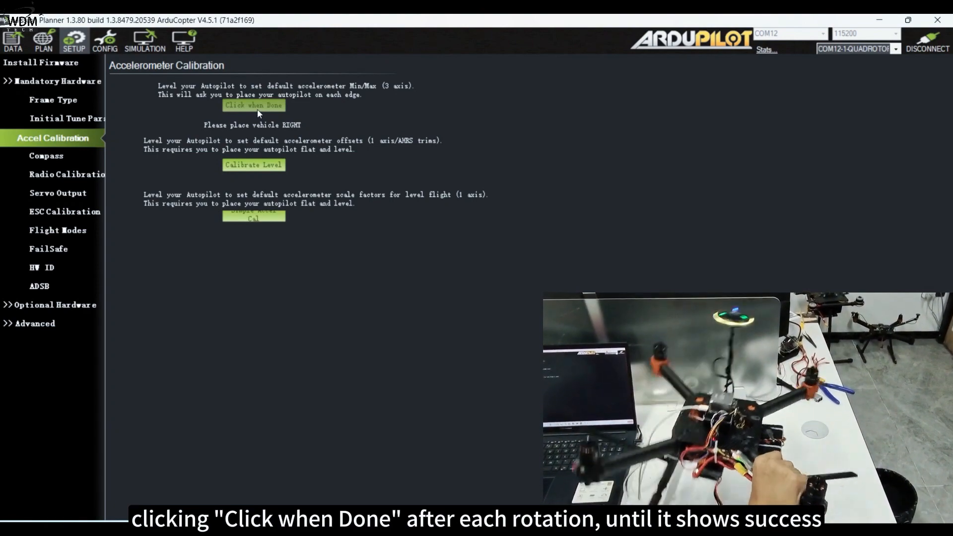
left_click(259, 110)
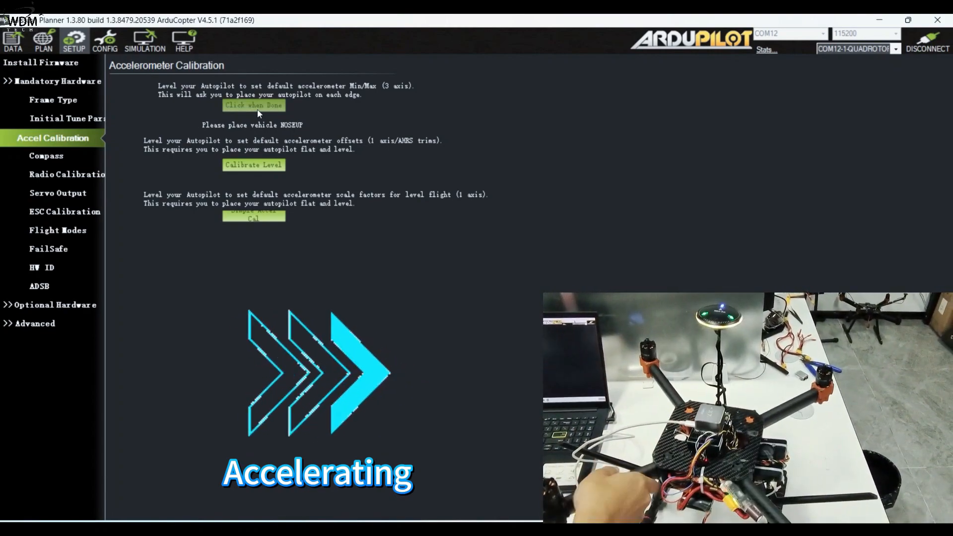
left_click(259, 111)
left_click(259, 111)
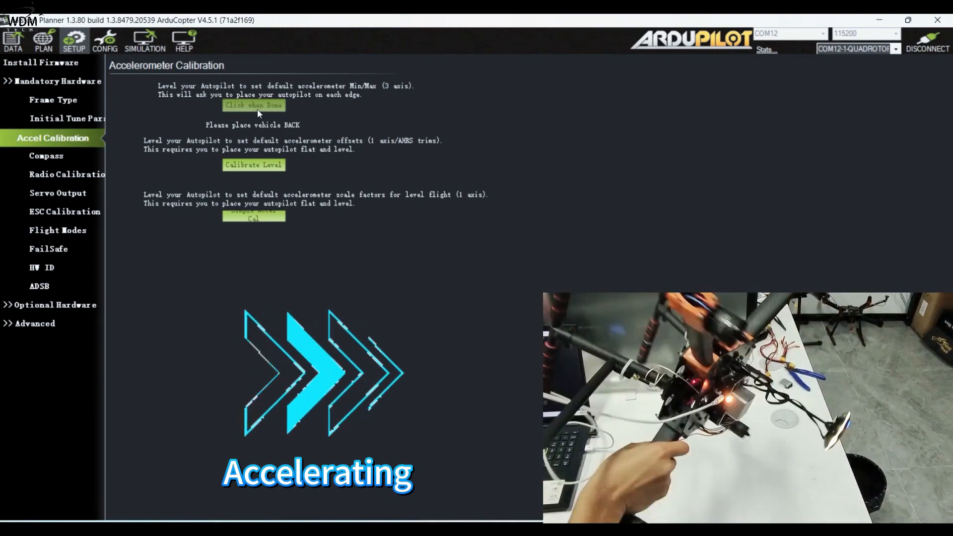
left_click(260, 110)
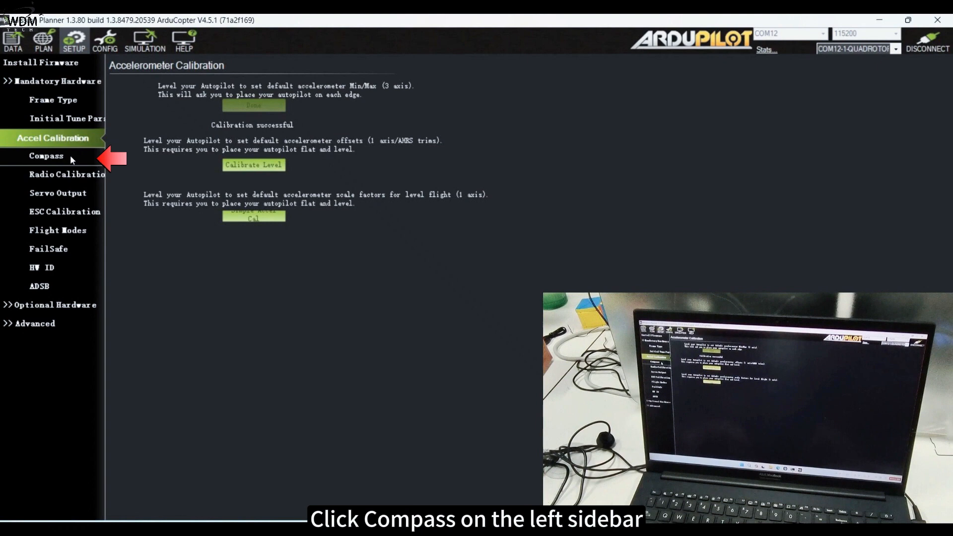
- Run onboard compass calibration for Mag 1 and Mag 2 and acknowledge the reboot reminder
left_click(70, 154)
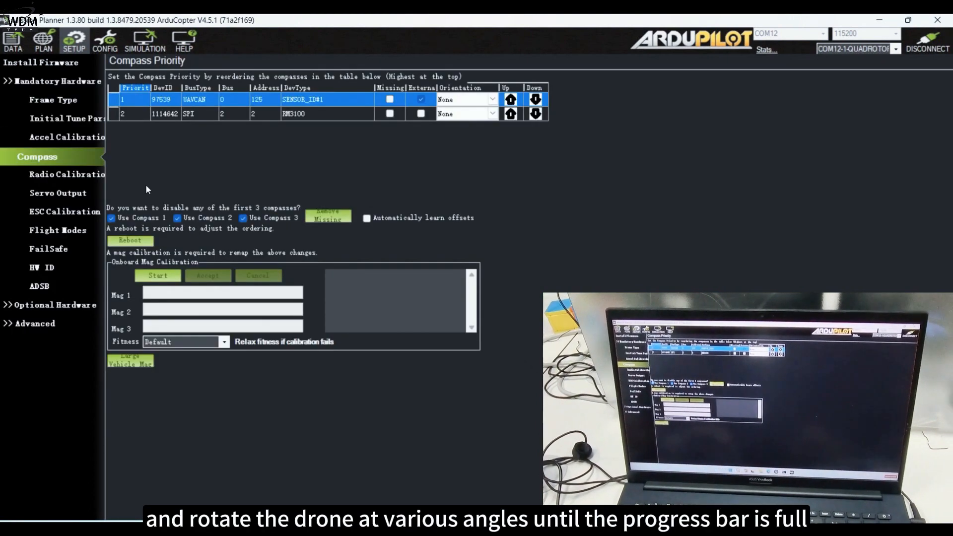
left_click(156, 272)
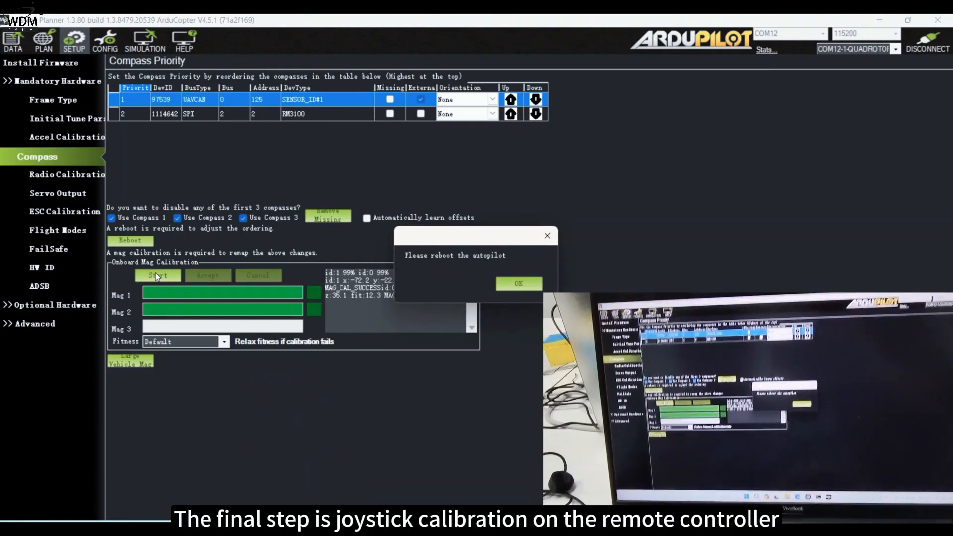
left_click(519, 288)
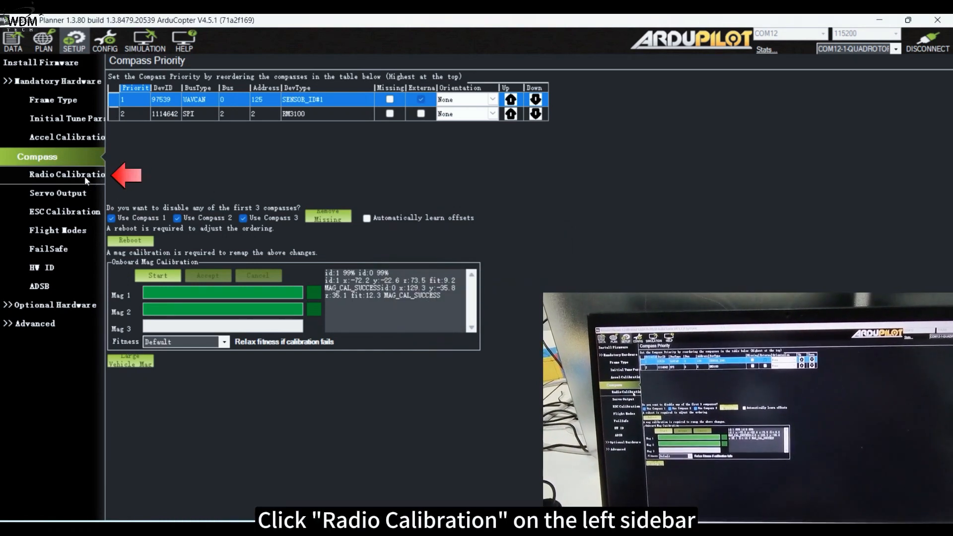
- Calibrate the radio, capturing full stick ranges and centres, and accept the channel summary
left_click(84, 176)
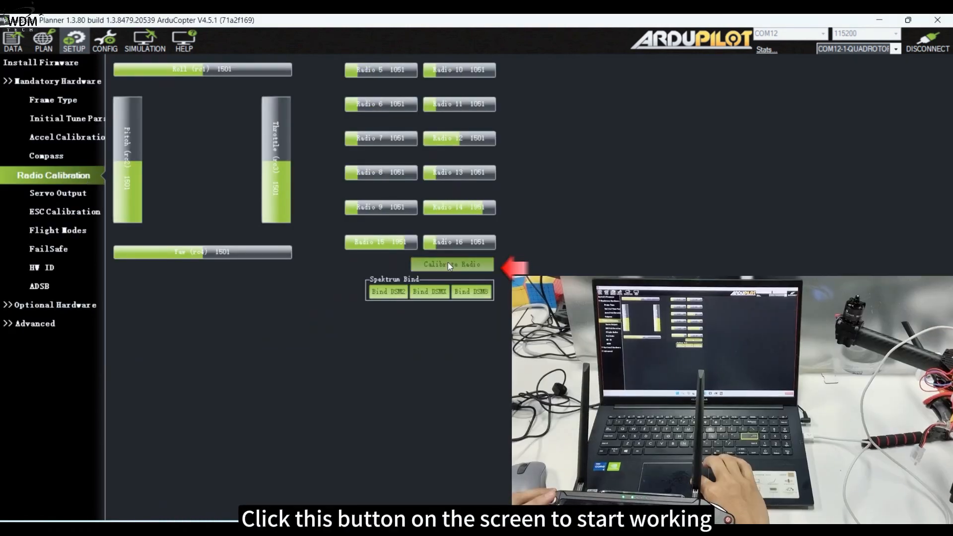
left_click(448, 262)
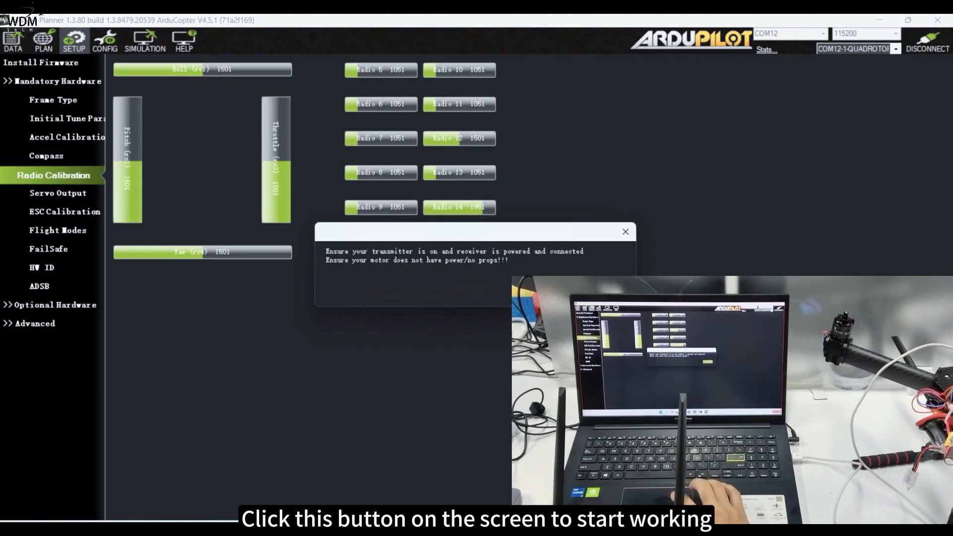
key("Return")
key("Return")
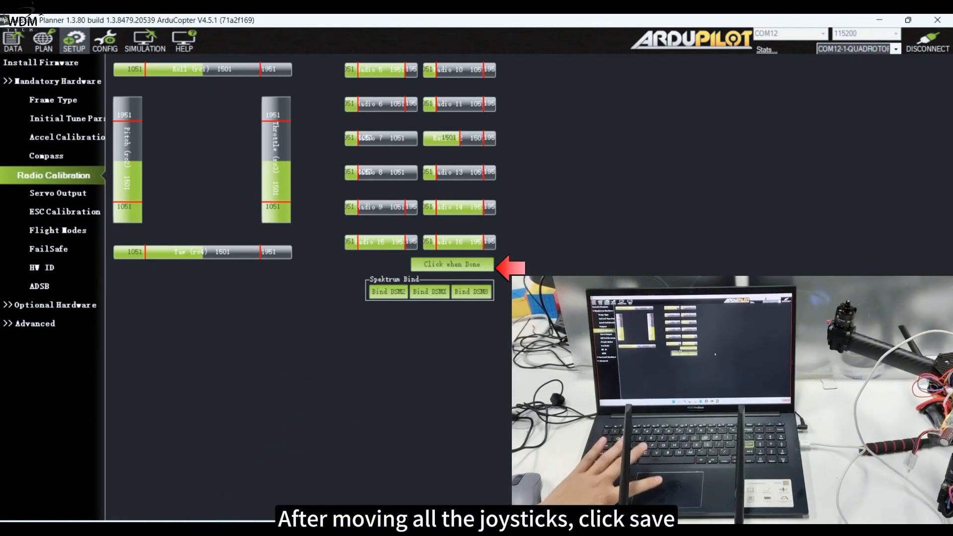
left_click(464, 261)
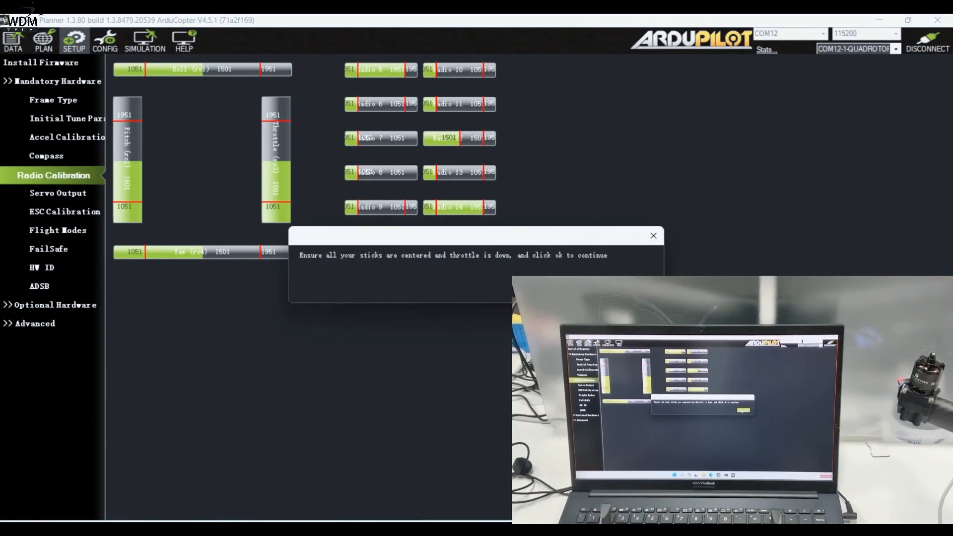
left_click(464, 262)
key("Return")
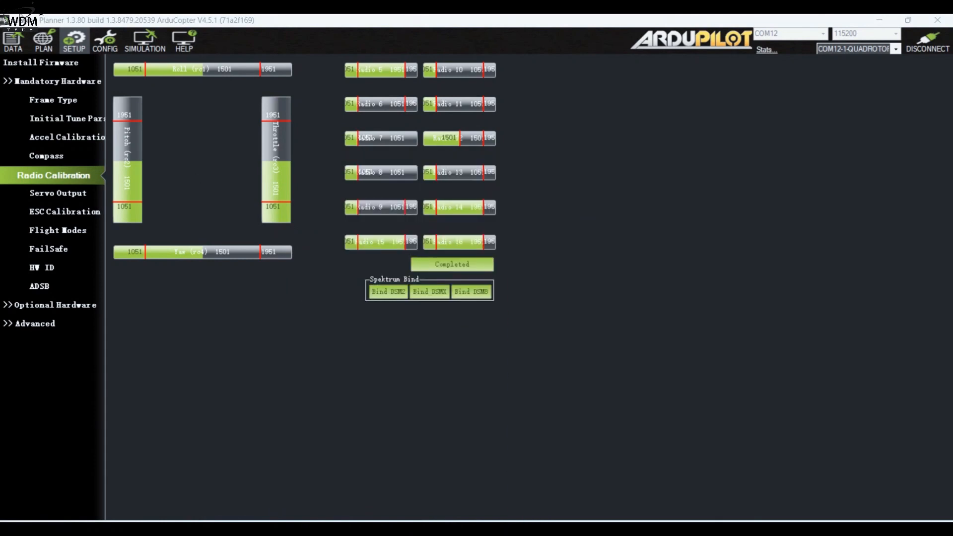
- Run Preflight_Reboot_Shutdown from the Actions panel and confirm rebooting the controller
left_click(14, 35)
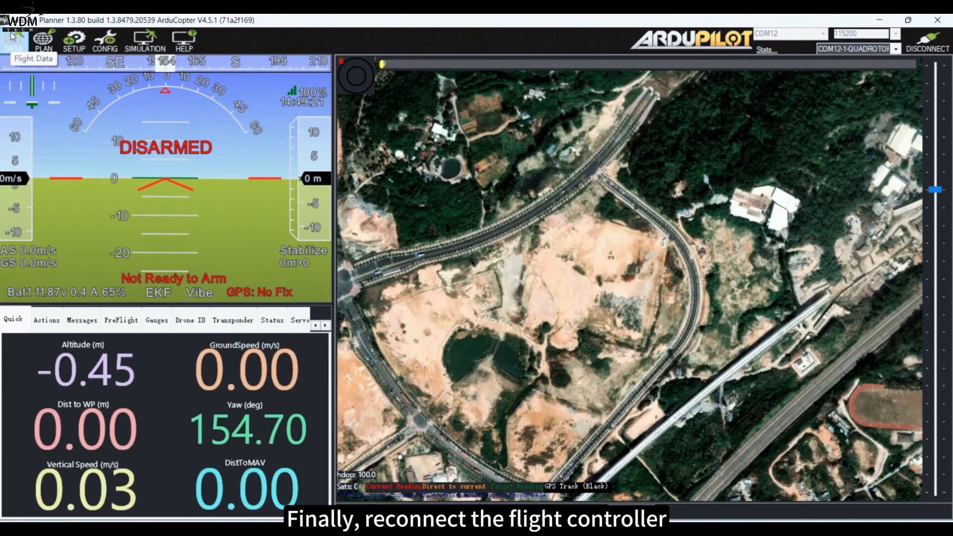
left_click(47, 321)
left_click(58, 344)
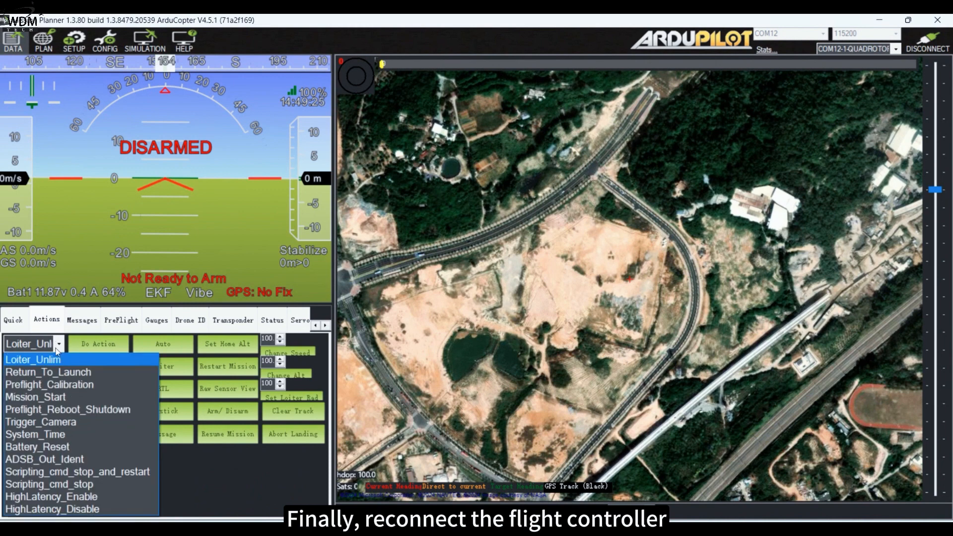
left_click(65, 408)
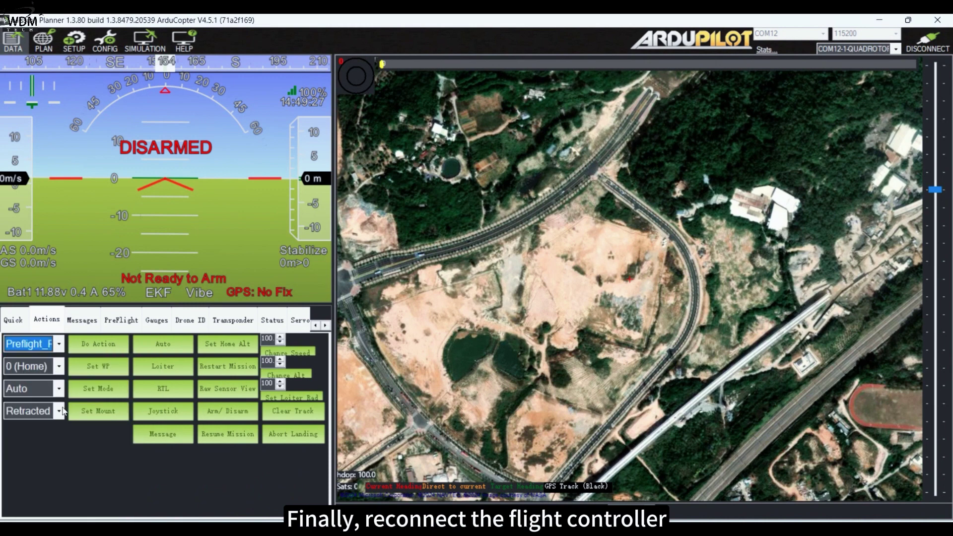
left_click(58, 344)
left_click(85, 408)
left_click(98, 344)
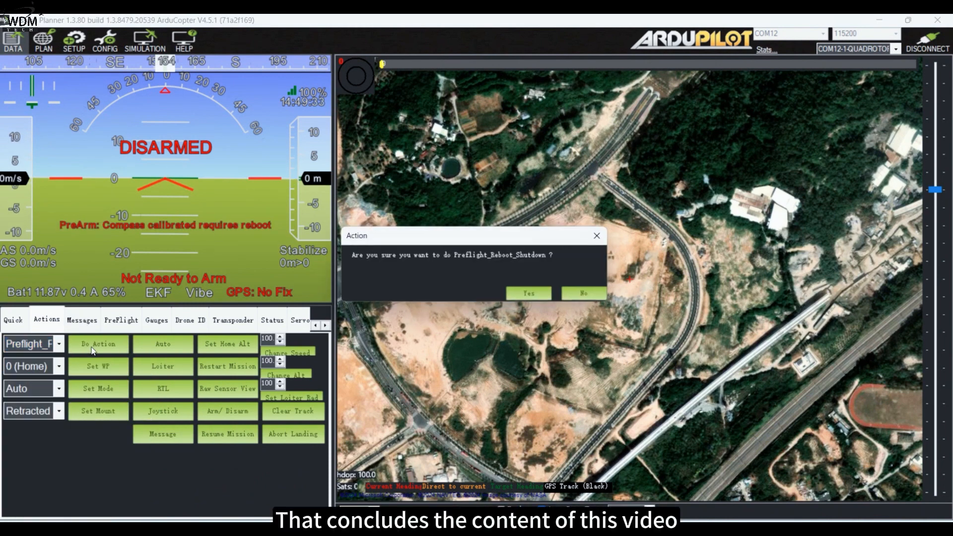
left_click(527, 297)
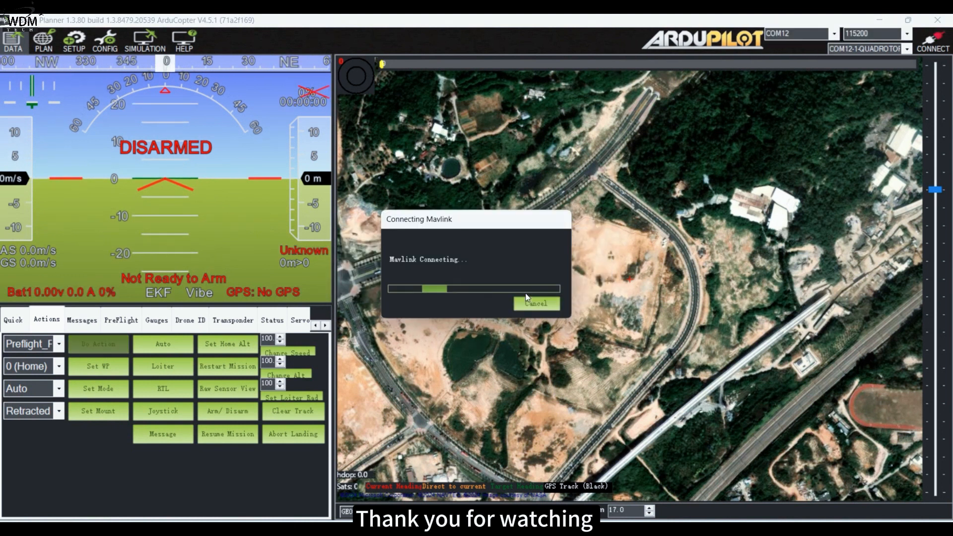